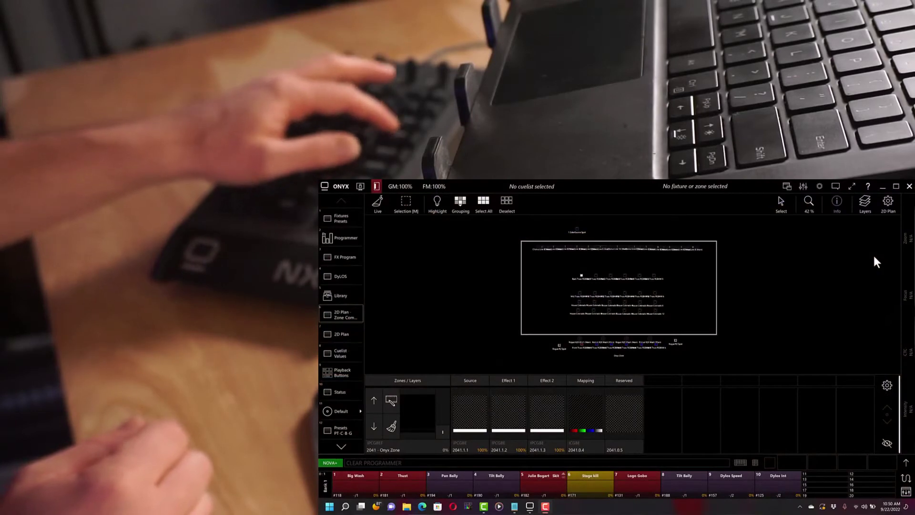
- Select fixtures 1 and 101 and open their intensity output and shutter parameters
type("1")
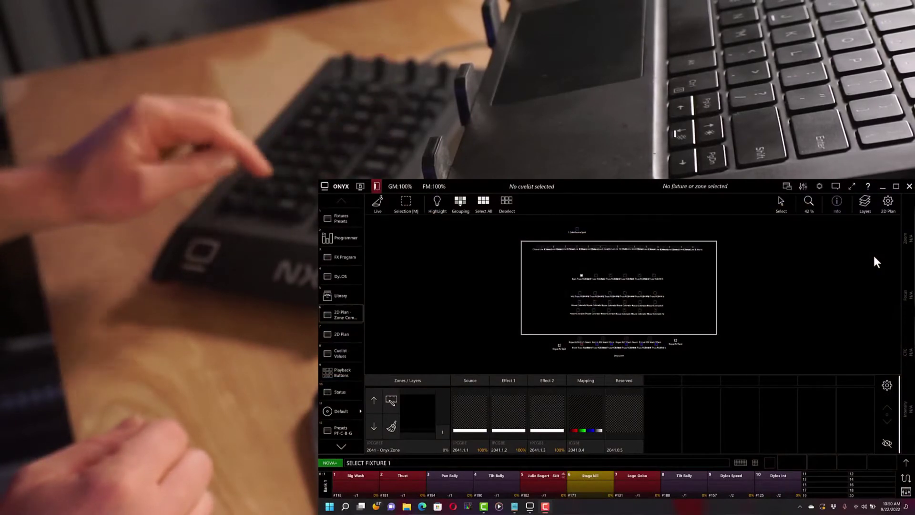
key("Return")
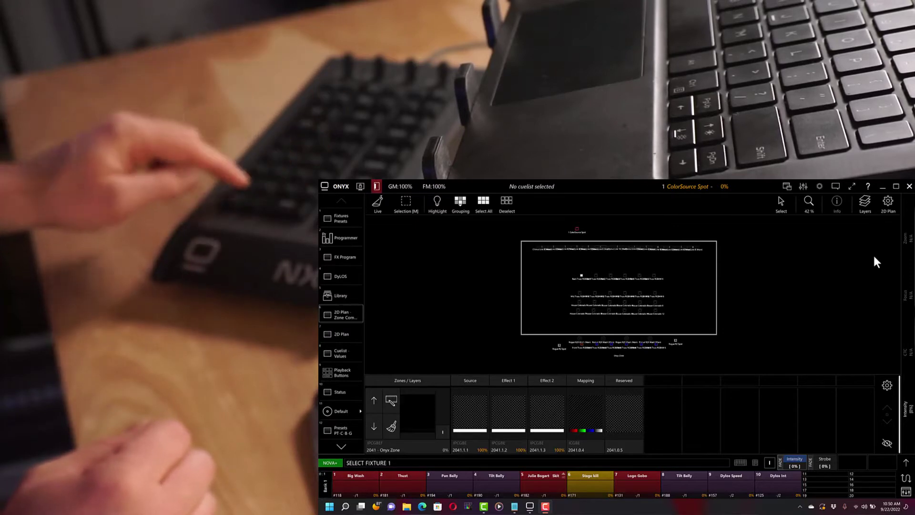
type("101")
key("Return")
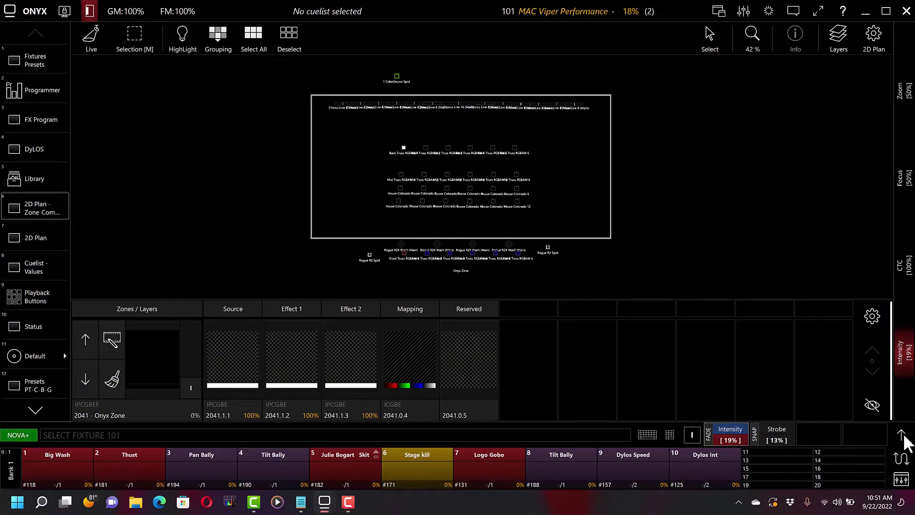
left_click(902, 435)
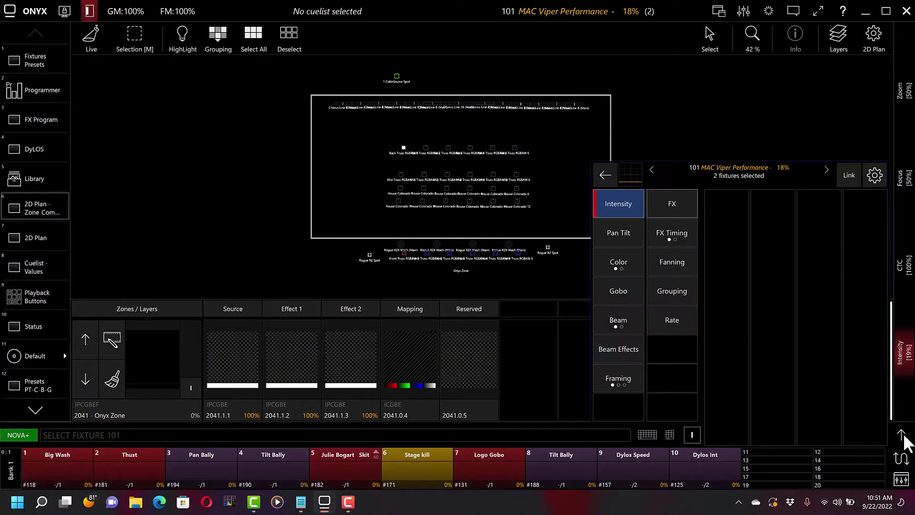
left_click(739, 253)
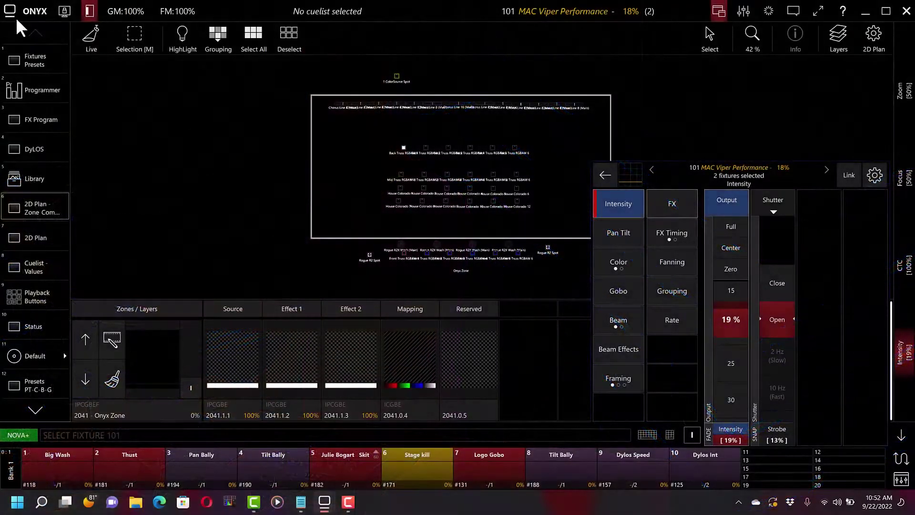
- Set the NX-K Encoders behaviour to Parameter in the general show preferences and return to the 2D plan
left_click(21, 10)
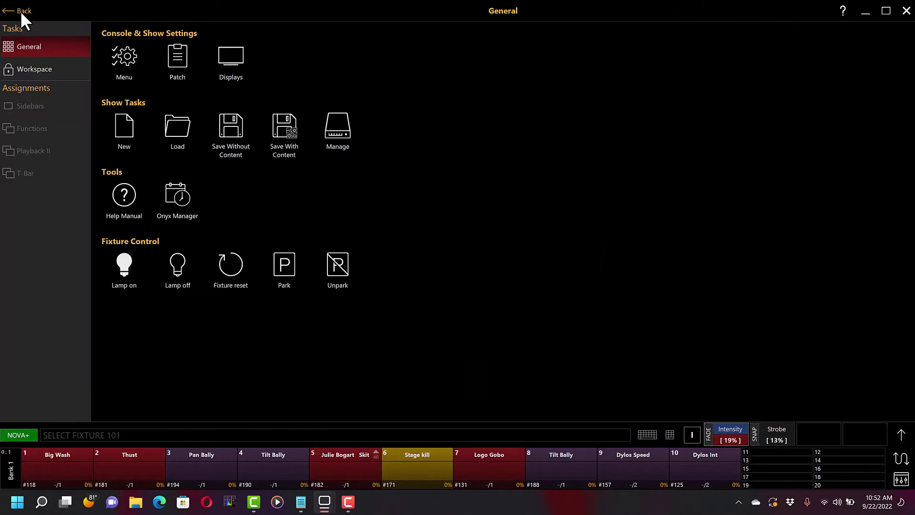
left_click(127, 63)
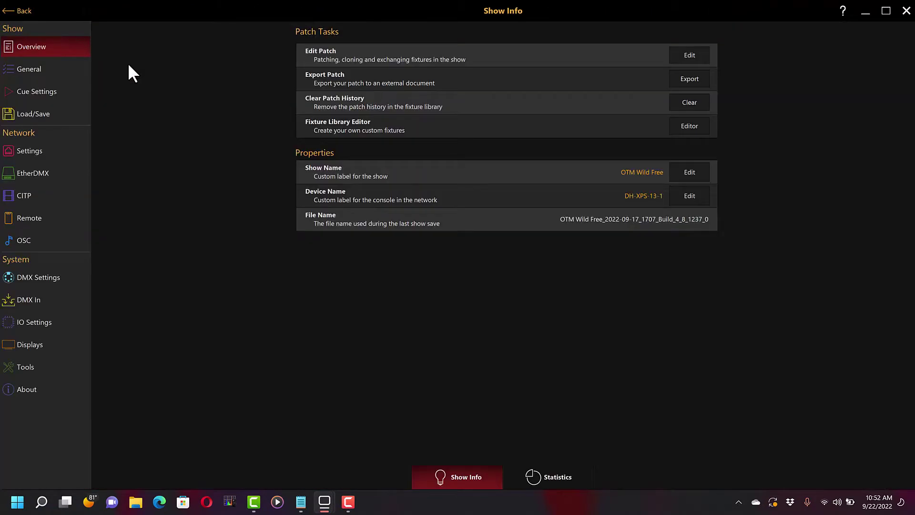
left_click(41, 69)
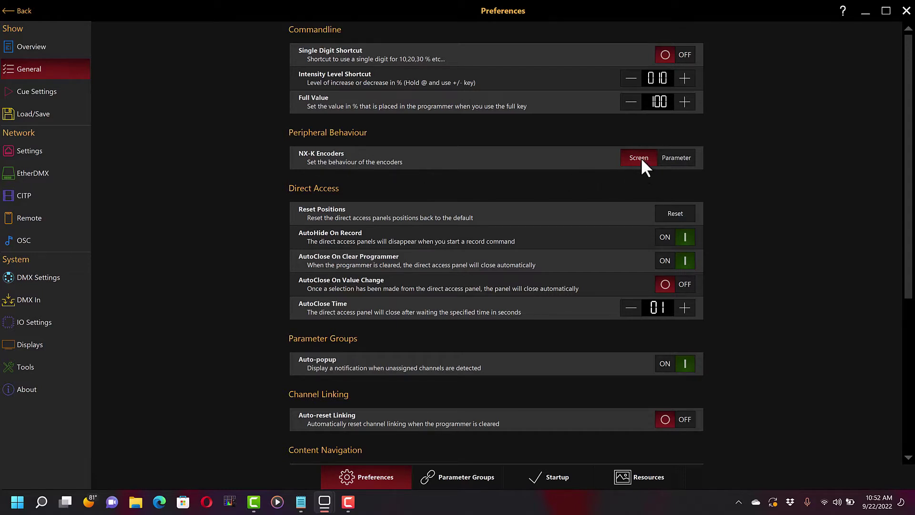
left_click(682, 159)
left_click(29, 9)
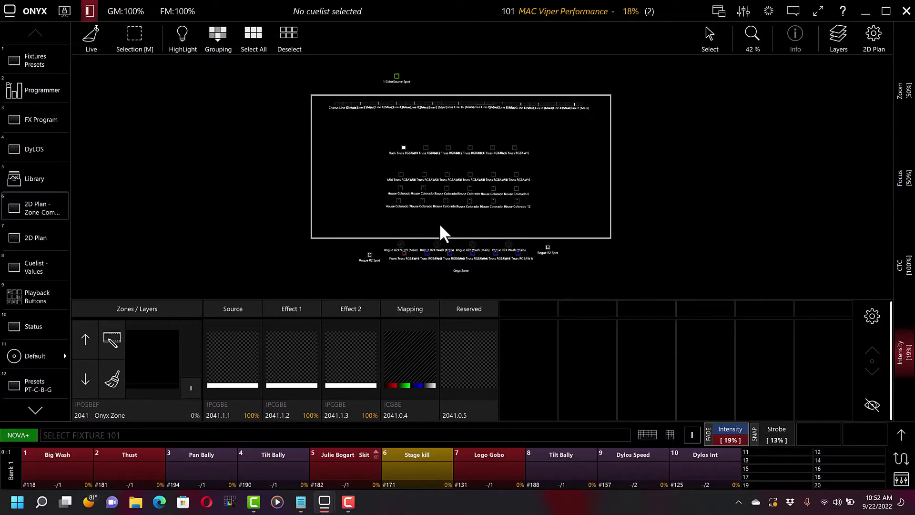
- Show the pan and tilt parameters of the selected fixtures, check the encoder options, and view the color and gobo parameters
left_click(901, 434)
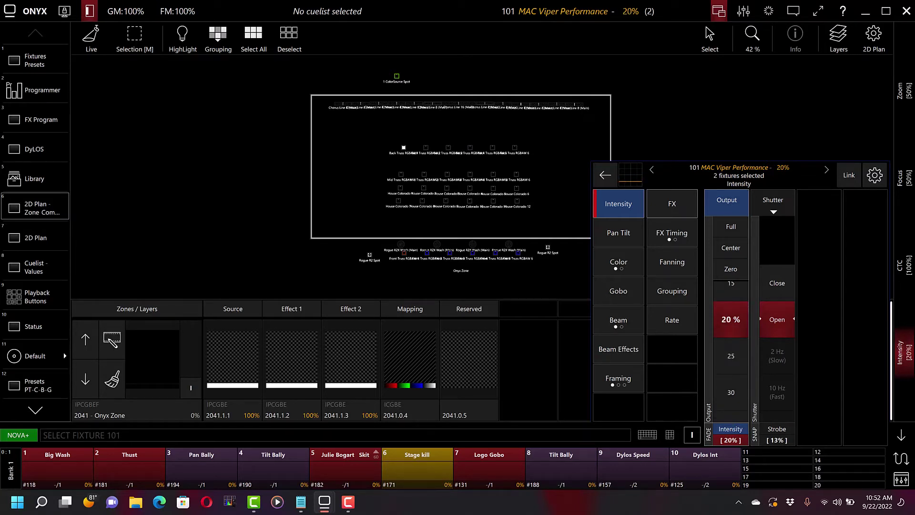
left_click(618, 232)
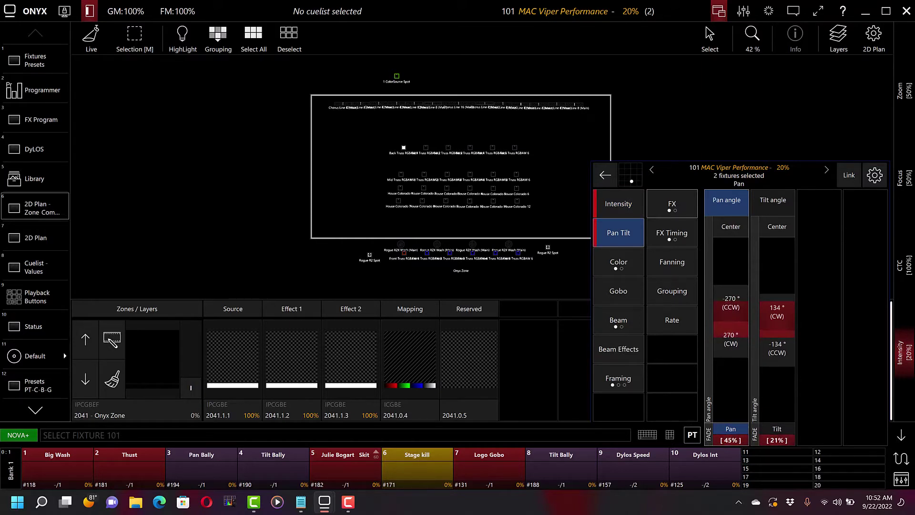
left_click(874, 175)
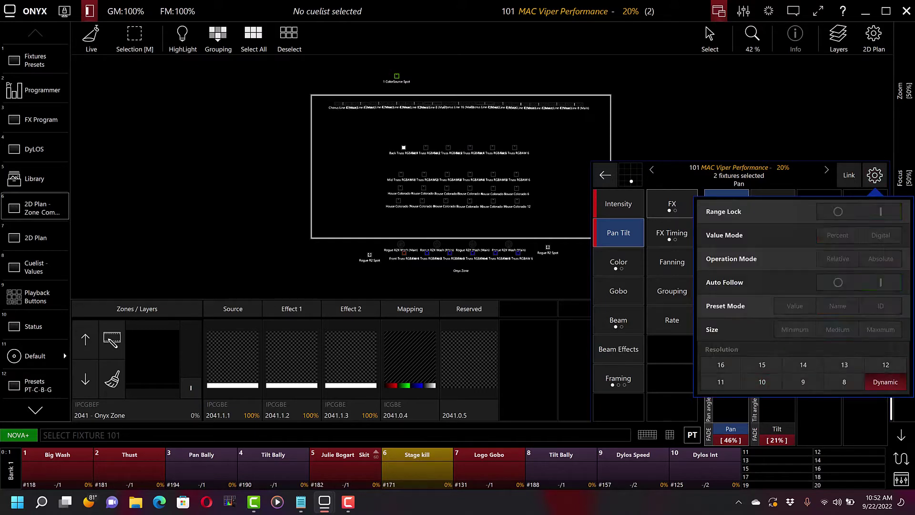
key("Escape")
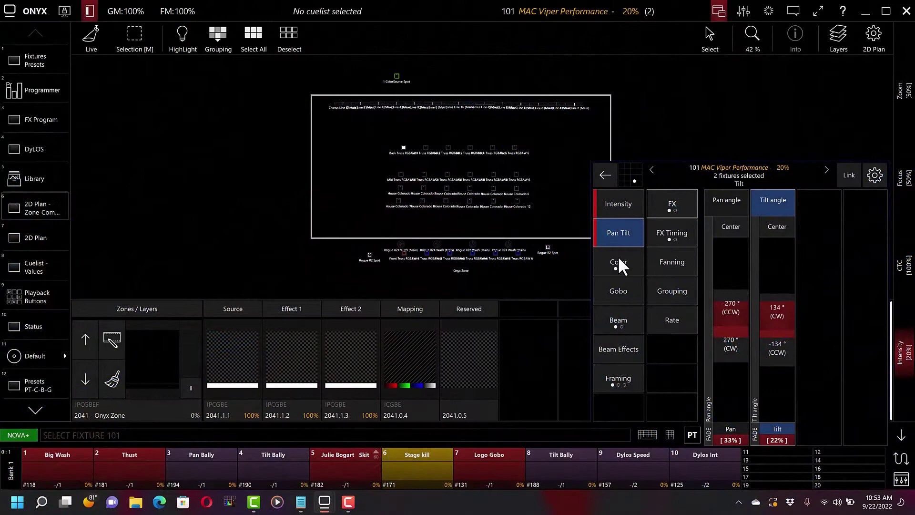
left_click(619, 260)
left_click(616, 288)
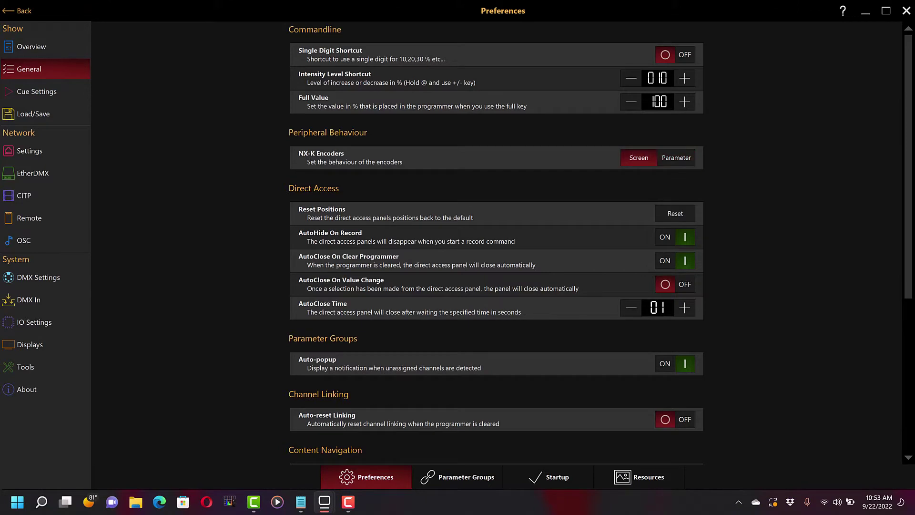
- Leave the preferences with NX-K Encoders set to Screen, and view the channel choices for the Zoom and Focus encoders
left_click(9, 11)
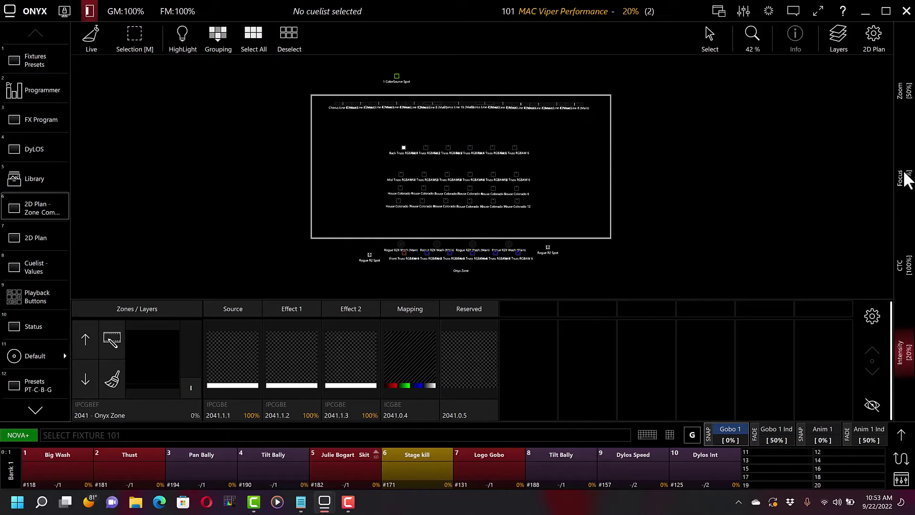
left_click(905, 102)
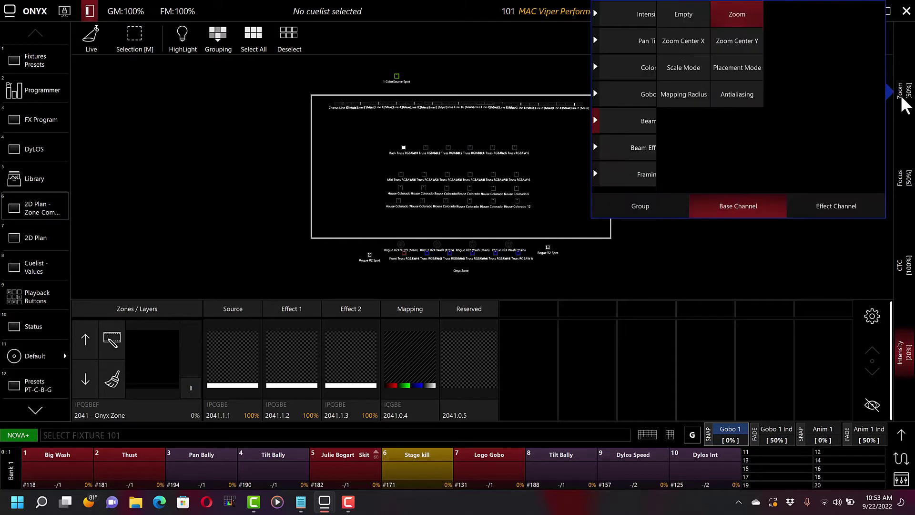
left_click(905, 102)
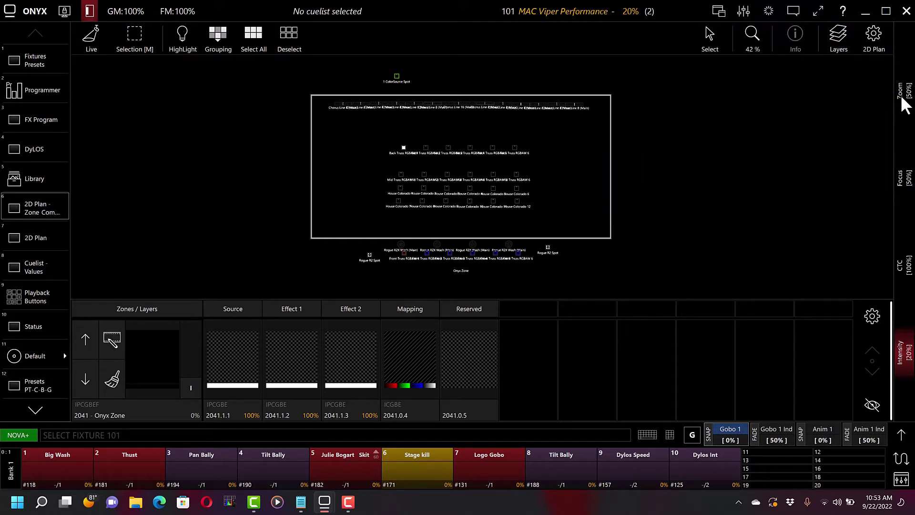
left_click(905, 102)
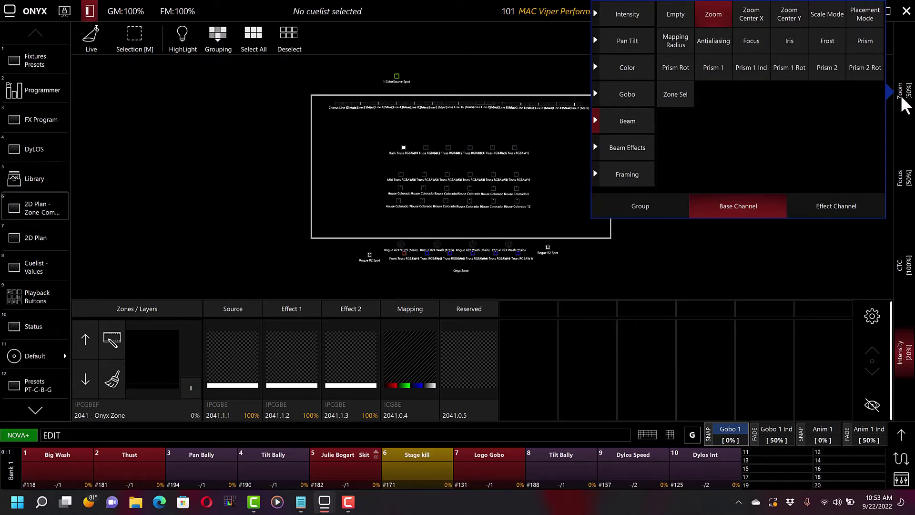
left_click(904, 102)
left_click(904, 178)
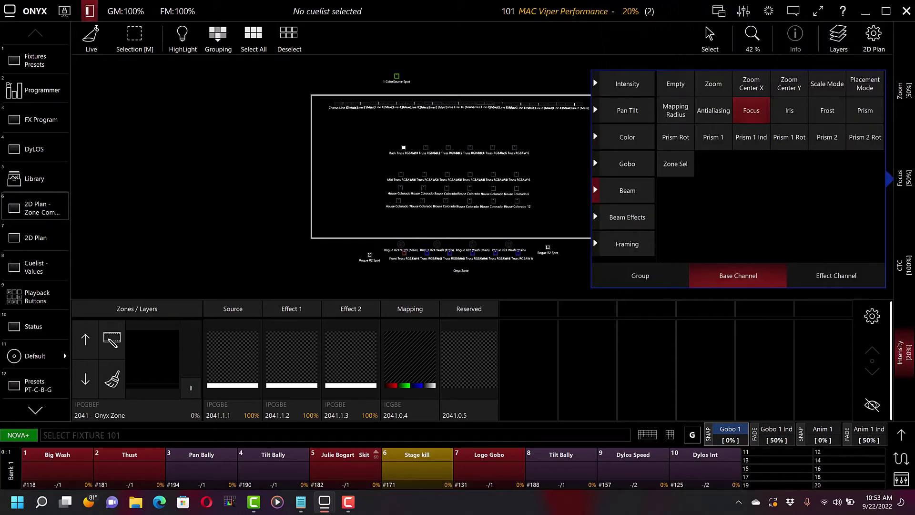
left_click(529, 92)
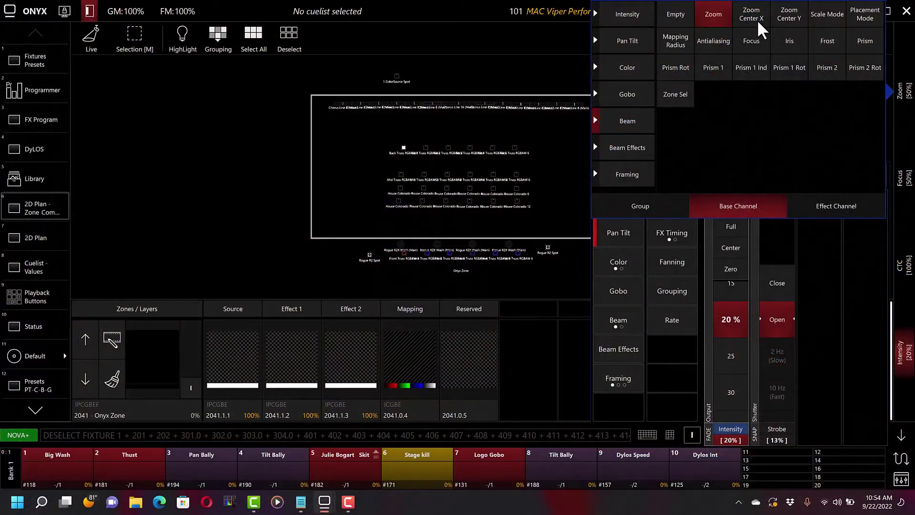
- Browse the base channels and assign Intensity to the encoder controlling Zoom and Live Time to the original Intensity encoder
left_click(632, 15)
left_click(609, 39)
left_click(618, 67)
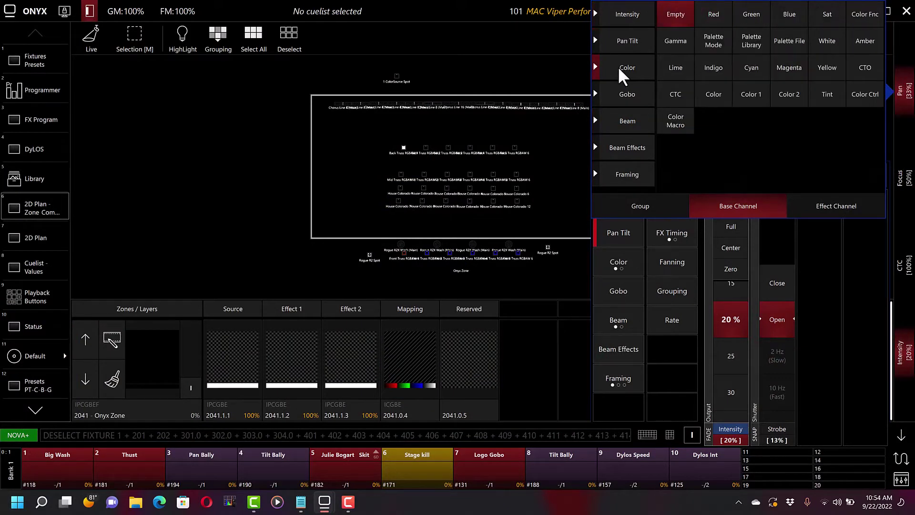
left_click(622, 94)
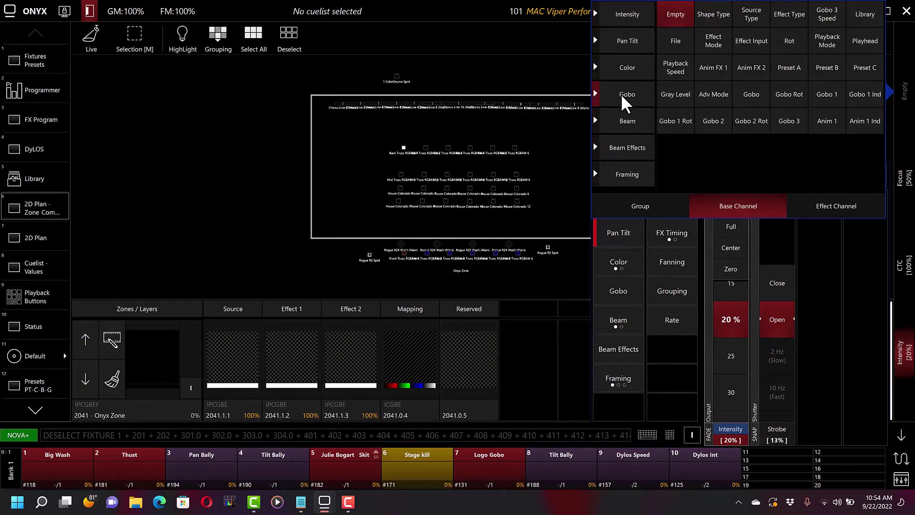
left_click(622, 118)
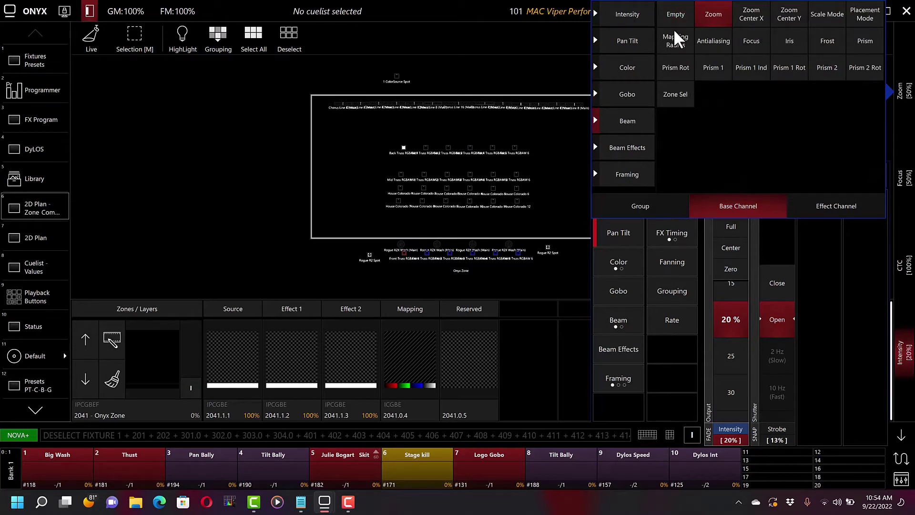
left_click(626, 14)
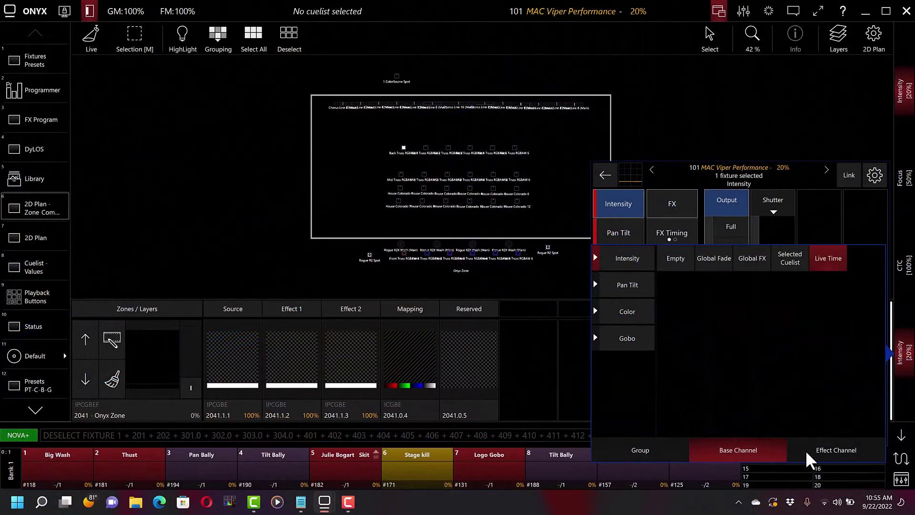
left_click(805, 450)
left_click(630, 262)
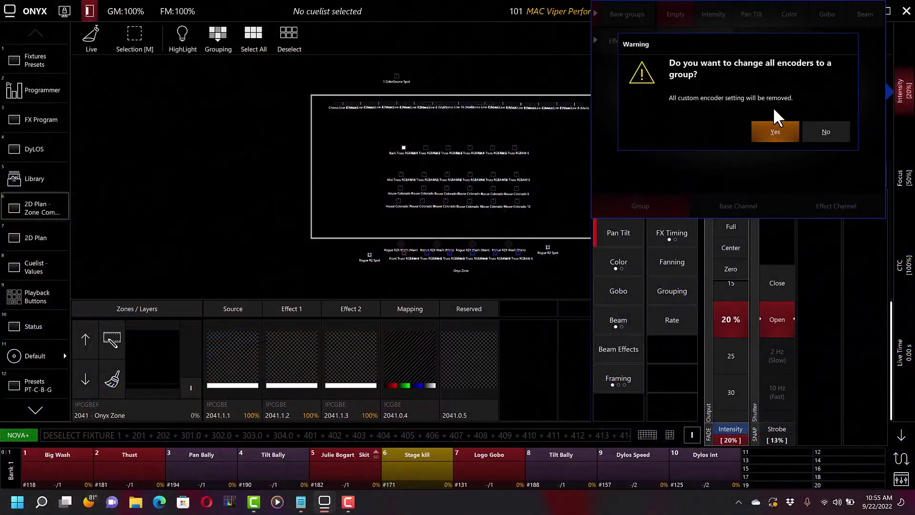
- Replace the custom encoder assignments with group control and assign the Color base group to all encoders
left_click(769, 130)
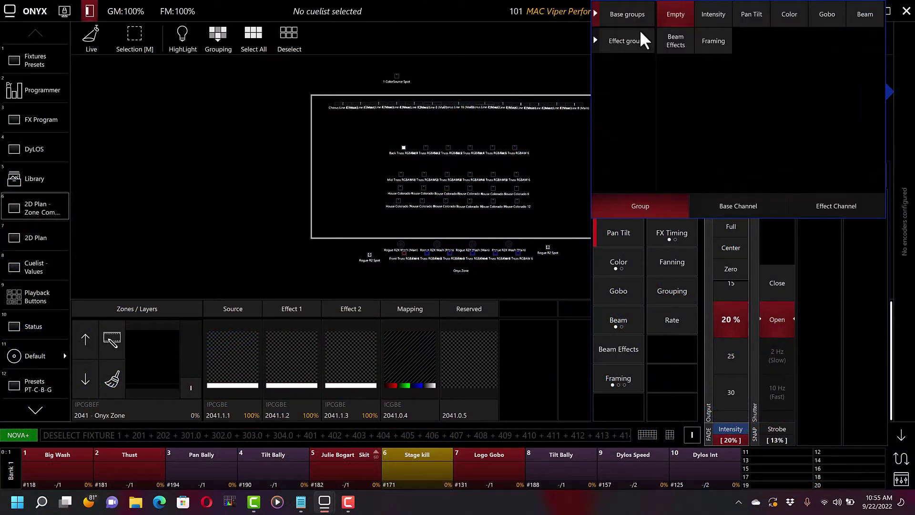
left_click(725, 16)
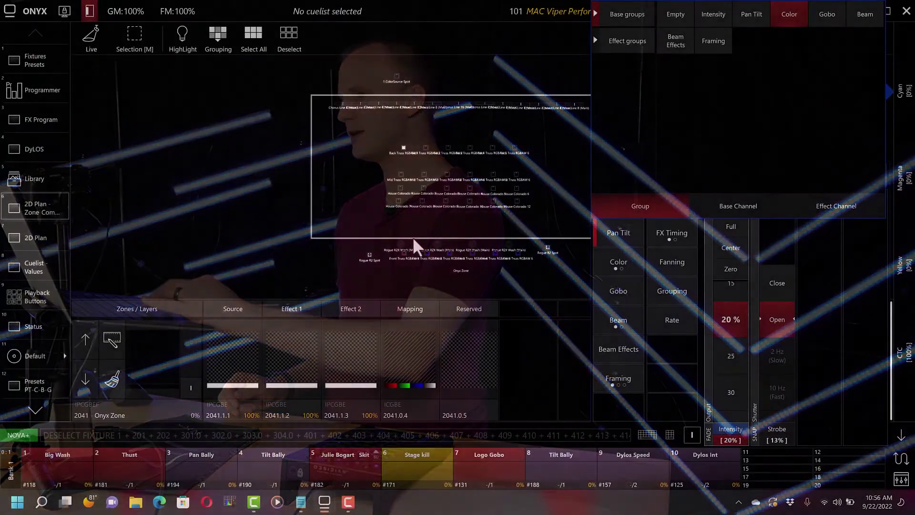
- Select the fixture Mid Truss RGBAW 1 in the 2D plan
scroll(413, 190, "up", 2)
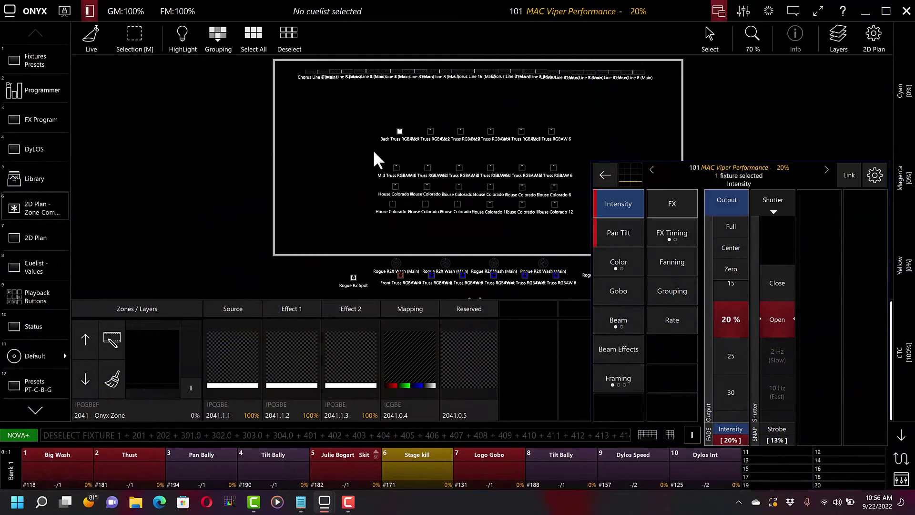
left_click_drag(374, 150, 417, 182)
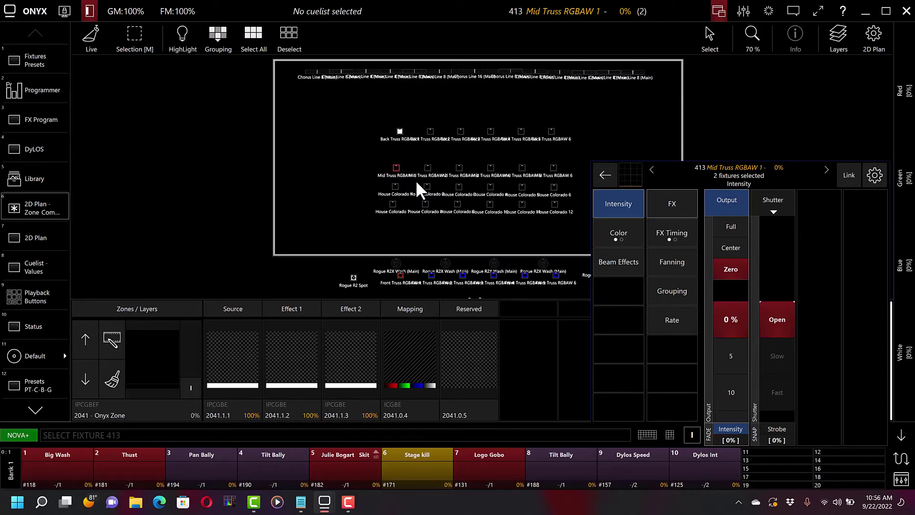